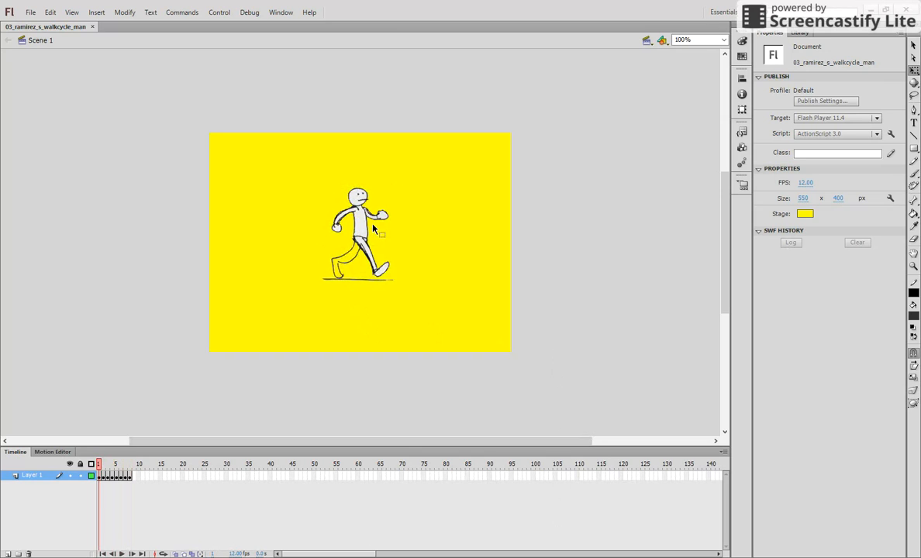
- Open the 01 contact symbol from the library, add Layer 2 beneath Layer 1, and lock Layer 1
left_click(807, 34)
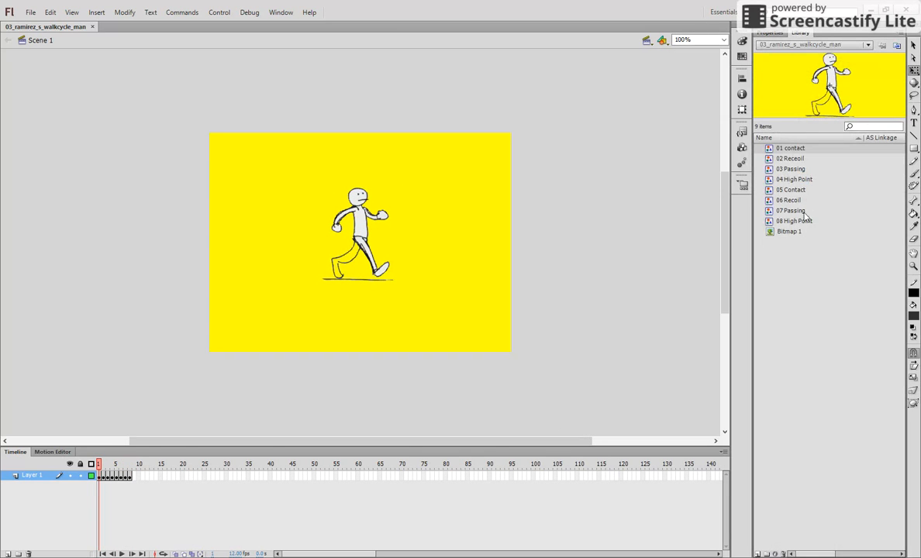
double_click(771, 150)
left_click(339, 329)
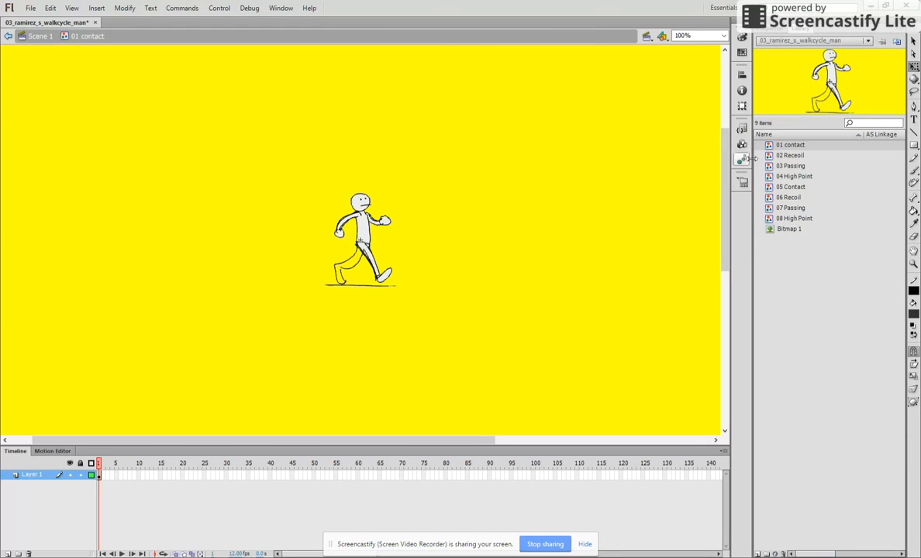
left_click(38, 480)
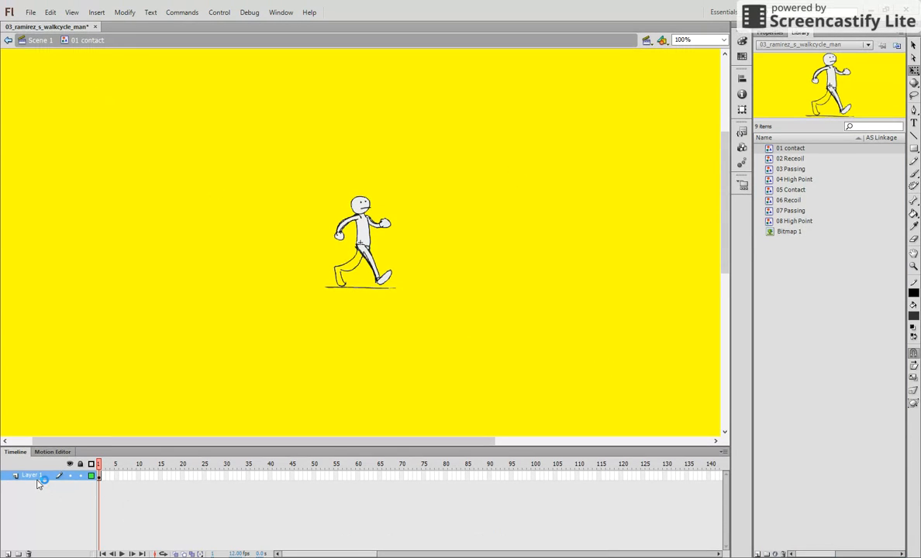
left_click(55, 544)
left_click(13, 554)
left_click_drag(36, 486, 37, 492)
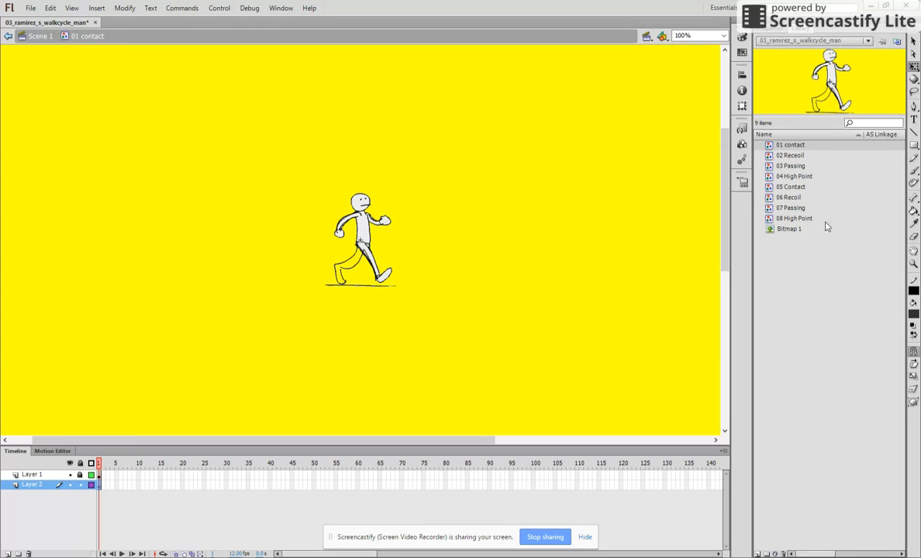
- Paint the rear leg and foot white on Layer 2 with the Brush tool
left_click(916, 159)
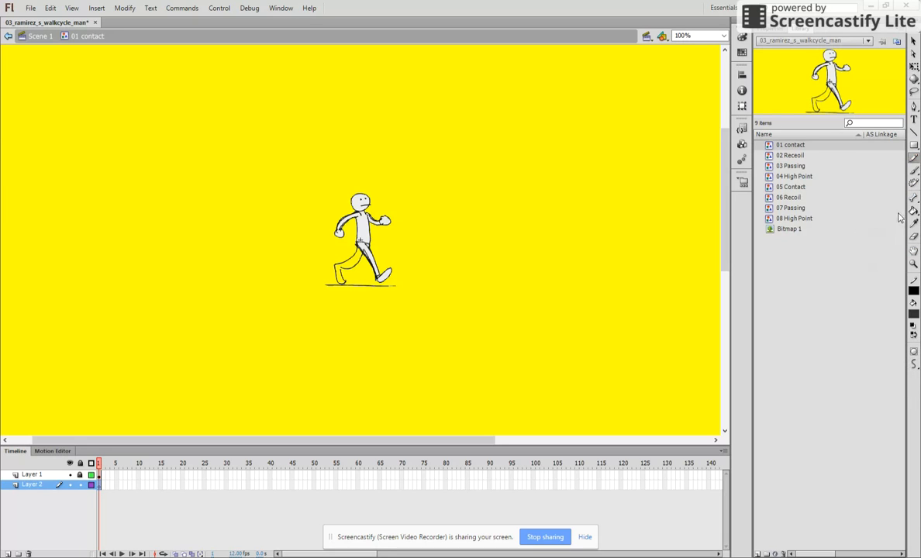
left_click(913, 172)
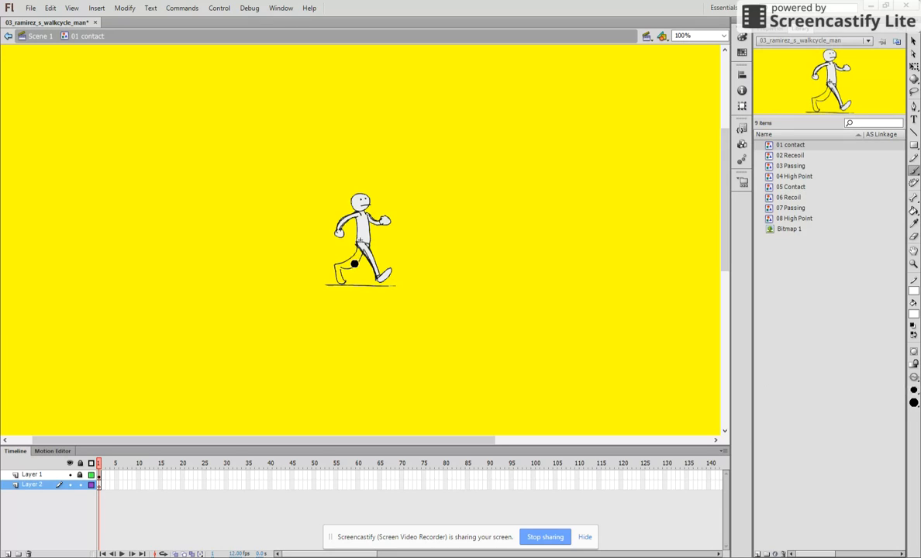
left_click_drag(359, 254, 338, 274)
left_click_drag(345, 285, 342, 286)
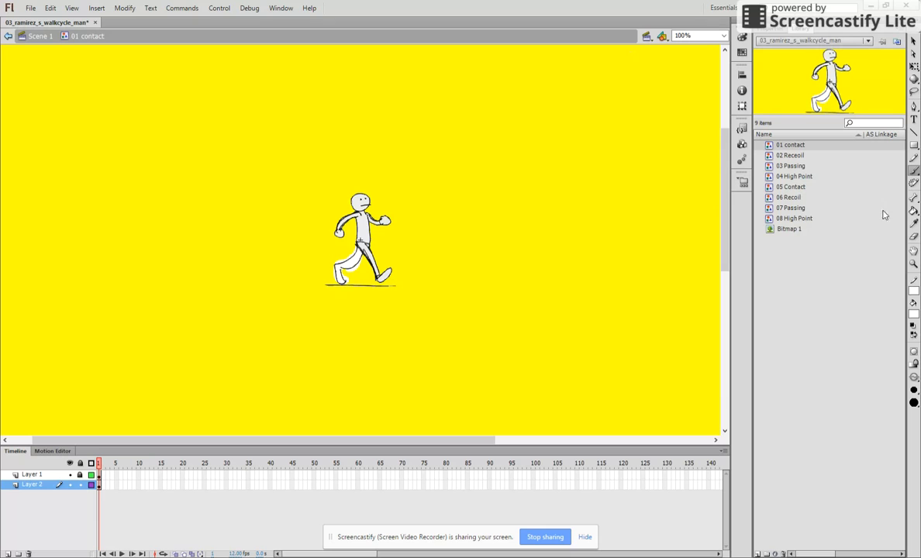
- Erase the white paint that spills outside the rear leg's outline on Layer 2
left_click(915, 263)
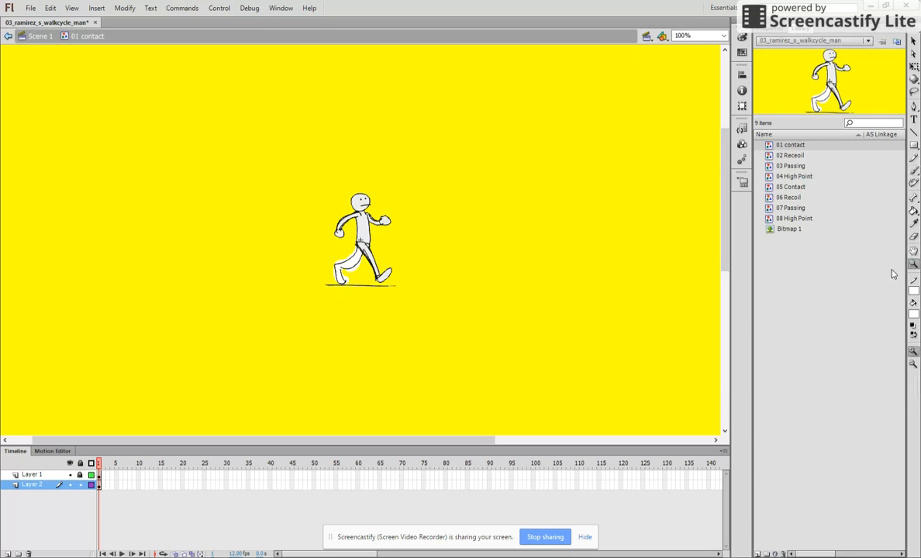
left_click_drag(387, 278, 415, 330)
left_click_drag(292, 196, 435, 349)
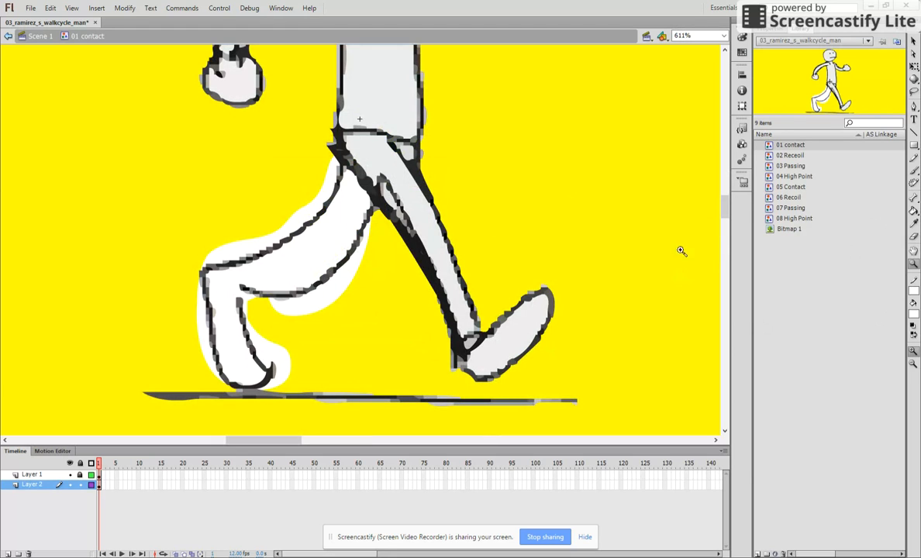
left_click(914, 236)
mouse_move(366, 239)
left_mouse_down()
mouse_move(332, 279)
mouse_move(269, 312)
mouse_move(287, 323)
mouse_move(324, 311)
mouse_move(354, 286)
mouse_move(373, 245)
mouse_move(358, 269)
mouse_move(294, 317)
mouse_move(333, 293)
left_mouse_up()
mouse_move(253, 328)
left_mouse_down()
mouse_move(279, 392)
mouse_move(263, 392)
mouse_move(274, 390)
mouse_move(274, 347)
mouse_move(250, 314)
left_mouse_up()
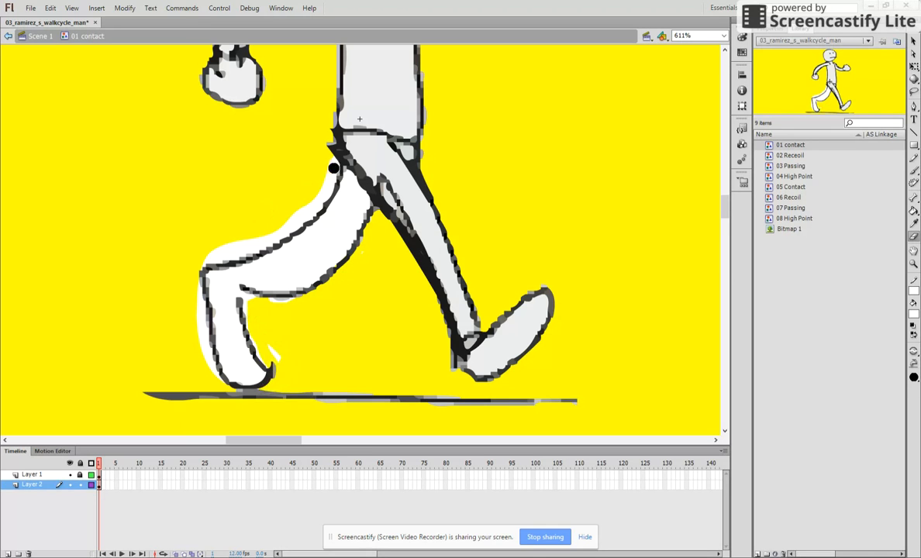
mouse_move(215, 253)
left_mouse_down()
mouse_move(212, 262)
mouse_move(293, 216)
mouse_move(245, 256)
left_mouse_up()
mouse_move(192, 283)
left_mouse_down()
mouse_move(224, 396)
mouse_move(204, 353)
mouse_move(194, 272)
left_mouse_up()
mouse_move(287, 376)
left_mouse_down()
mouse_move(274, 368)
mouse_move(286, 363)
left_mouse_up()
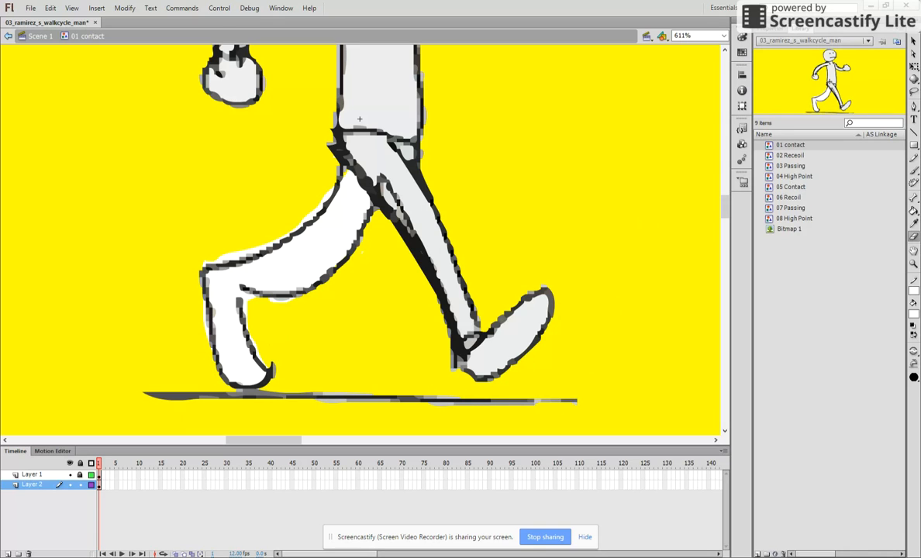
- Open the 02 Receoil symbol, add Layer 2 beneath Layer 1, and lock Layer 1
key("z")
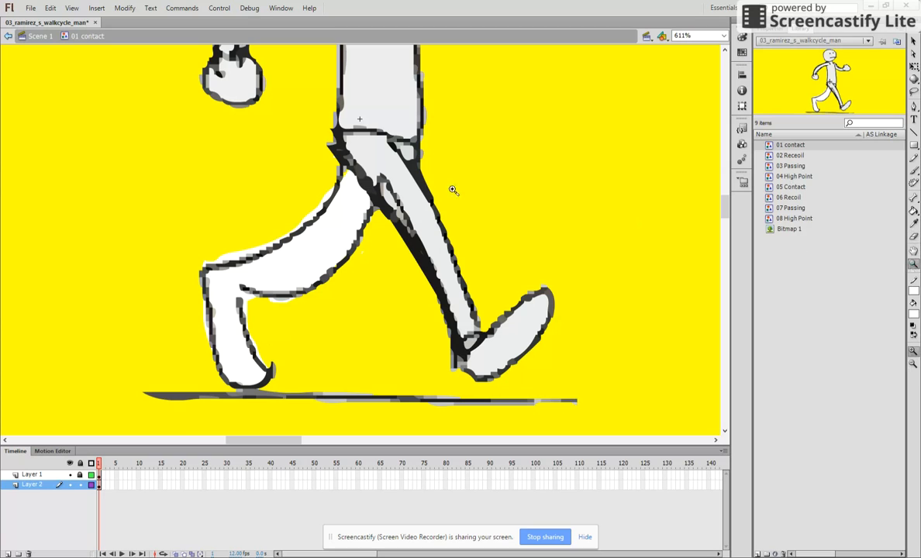
left_click(412, 165, "alt")
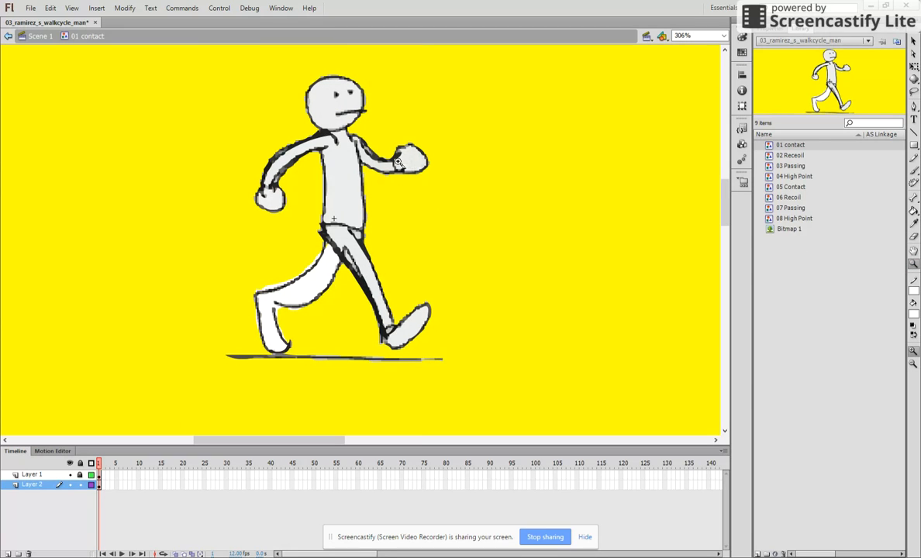
key("Down")
double_click(769, 156)
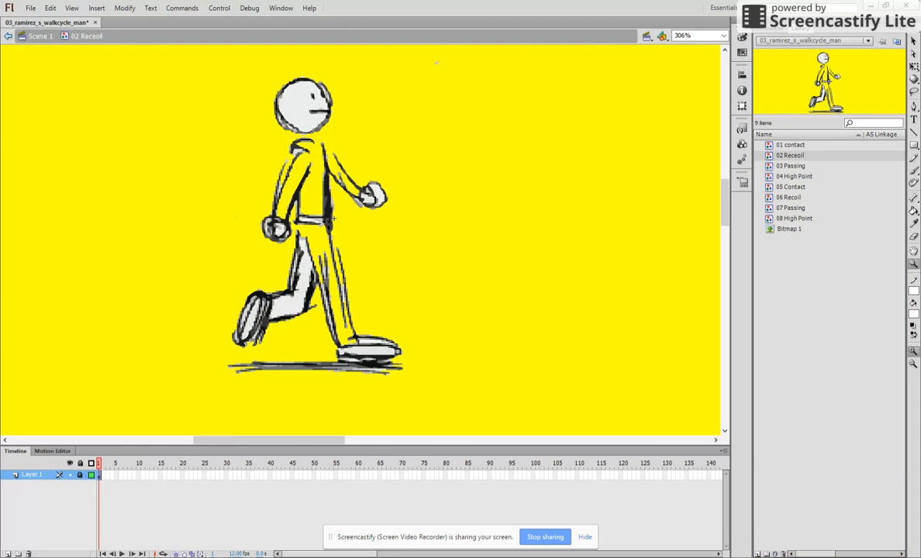
left_click(6, 553)
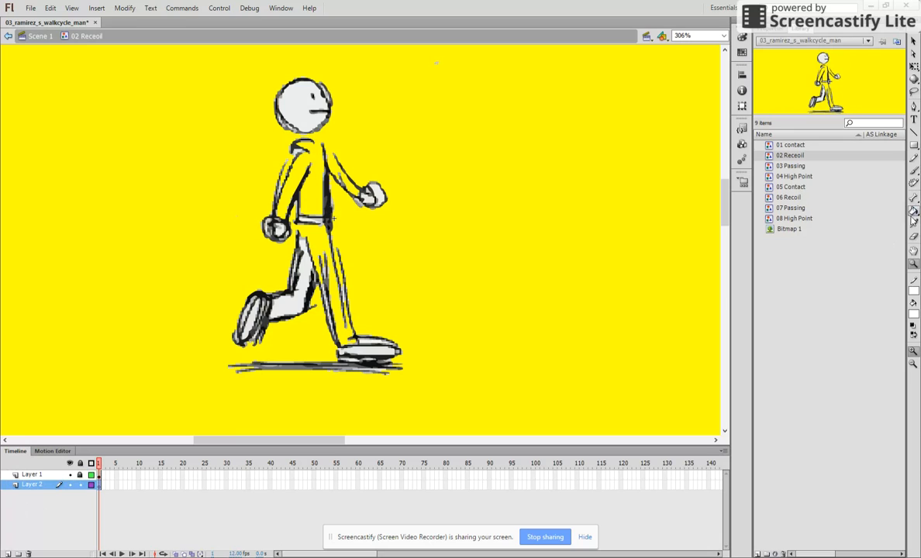
- Brush white onto Layer 2 inside the 02 Receoil figure's front leg, hips, torso and arms
left_click(915, 170)
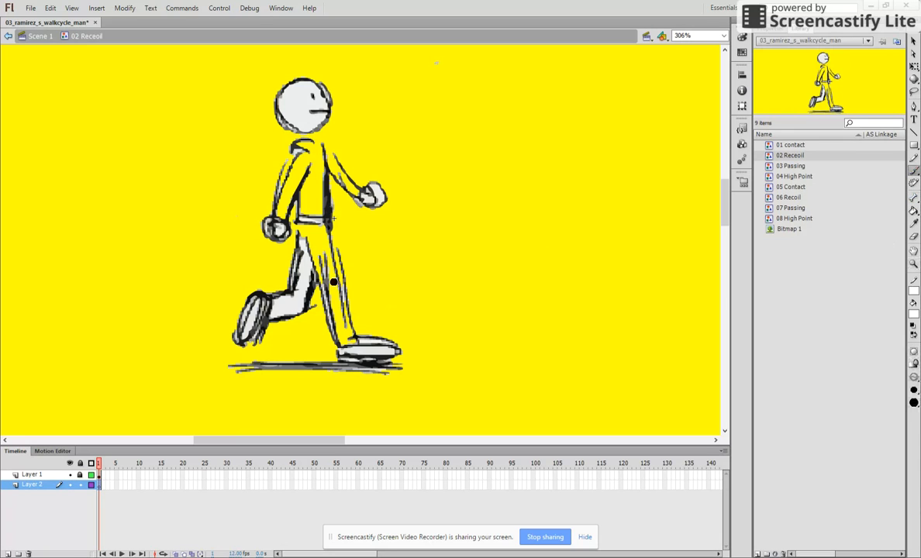
mouse_move(309, 223)
left_mouse_down()
mouse_move(342, 346)
mouse_move(324, 236)
mouse_move(338, 330)
mouse_move(351, 347)
mouse_move(342, 293)
mouse_move(55, 260)
left_mouse_up()
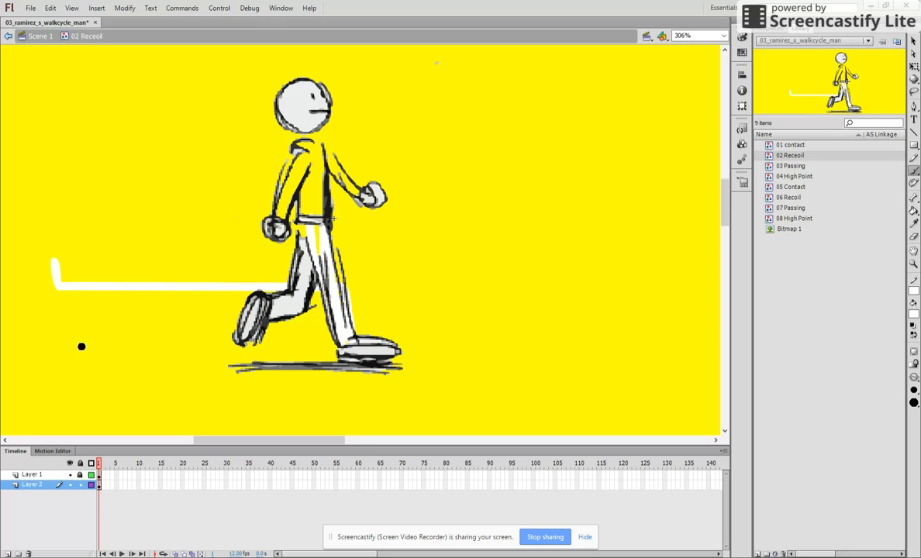
key("ctrl+z")
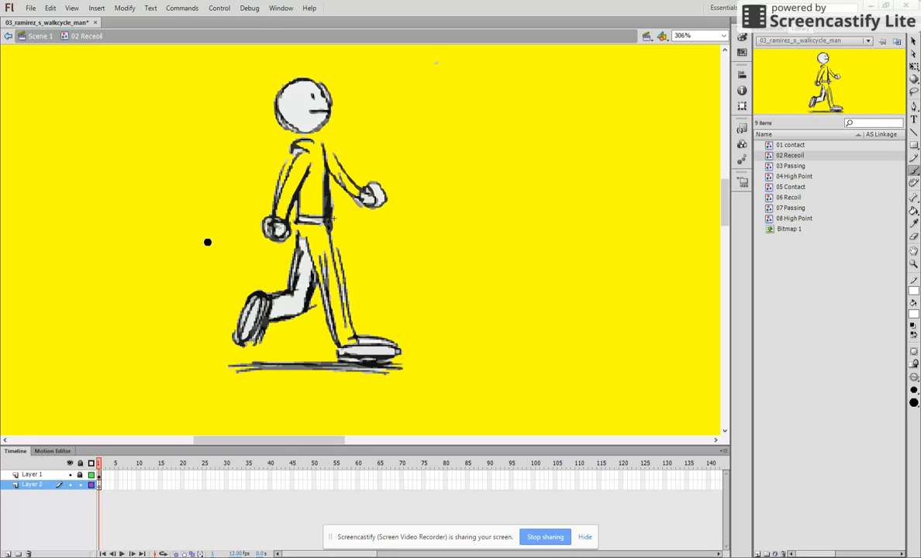
mouse_move(296, 224)
left_mouse_down()
mouse_move(342, 345)
mouse_move(300, 214)
mouse_move(332, 324)
mouse_move(293, 221)
mouse_move(290, 233)
mouse_move(294, 221)
mouse_move(338, 265)
mouse_move(313, 250)
mouse_move(301, 263)
left_mouse_up()
mouse_move(307, 187)
left_mouse_down()
mouse_move(305, 224)
mouse_move(319, 166)
mouse_move(318, 213)
mouse_move(313, 169)
mouse_move(290, 207)
mouse_move(304, 161)
mouse_move(281, 220)
mouse_move(299, 150)
mouse_move(359, 199)
mouse_move(338, 181)
mouse_move(329, 154)
mouse_move(315, 155)
mouse_move(307, 241)
mouse_move(316, 212)
mouse_move(319, 232)
mouse_move(316, 163)
mouse_move(304, 155)
mouse_move(291, 189)
mouse_move(309, 222)
mouse_move(306, 187)
mouse_move(299, 155)
left_mouse_up()
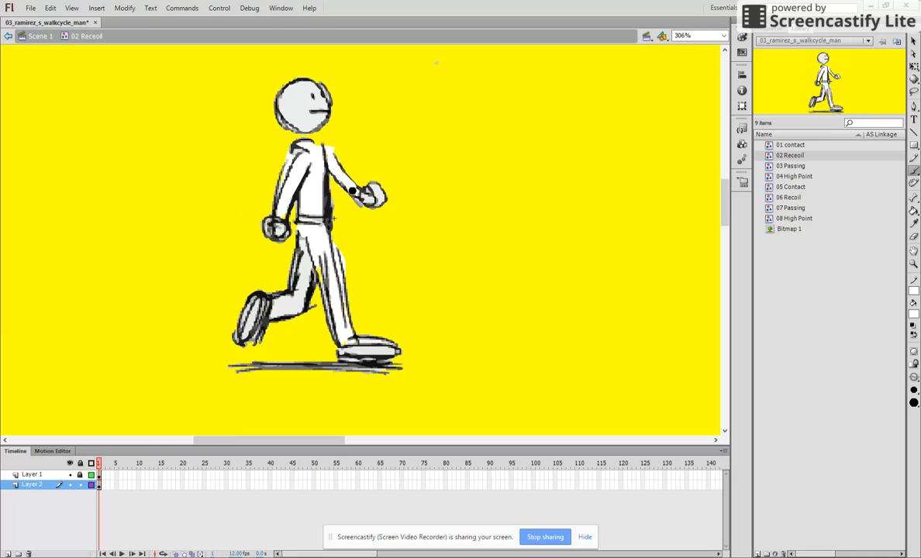
- Unlock Layer 1 and delete the stray speck in the empty area beyond the figure's head
left_click(81, 484)
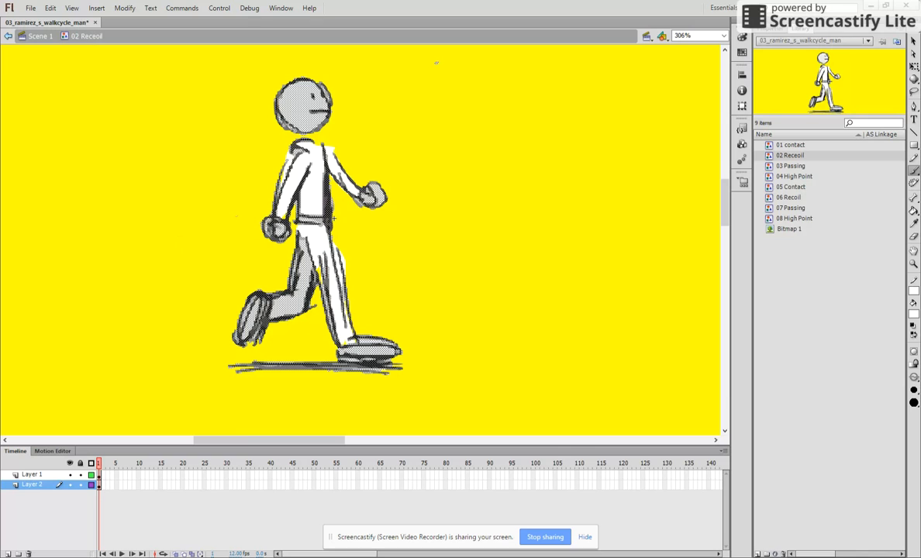
left_click(915, 42)
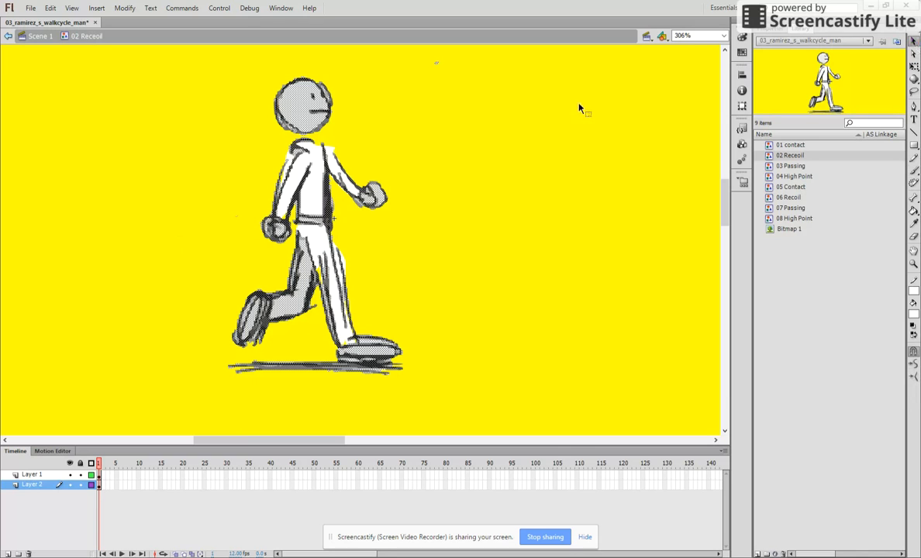
mouse_move(479, 86)
left_mouse_down()
mouse_move(426, 61)
mouse_move(439, 86)
left_mouse_up()
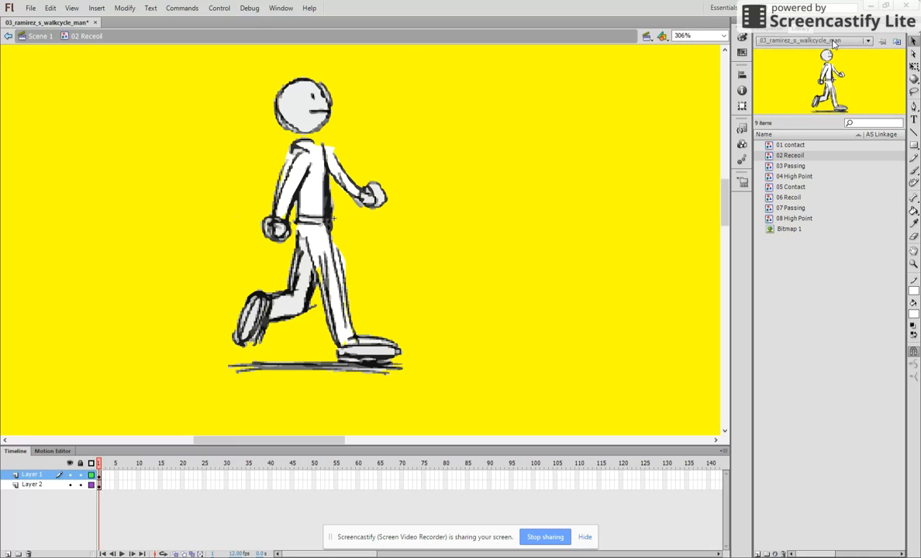
- Open the 03 Passing symbol and add Layer 2 beneath Layer 1
left_click(790, 167)
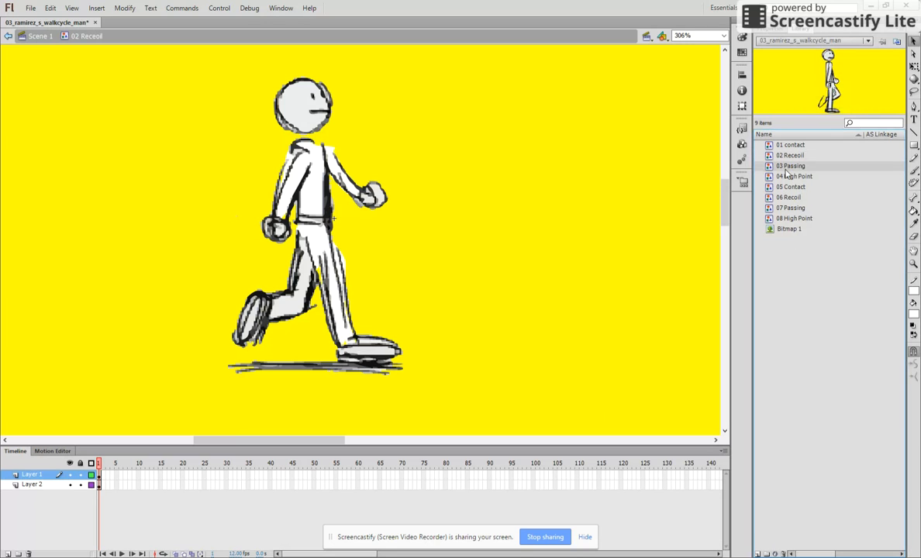
double_click(771, 172)
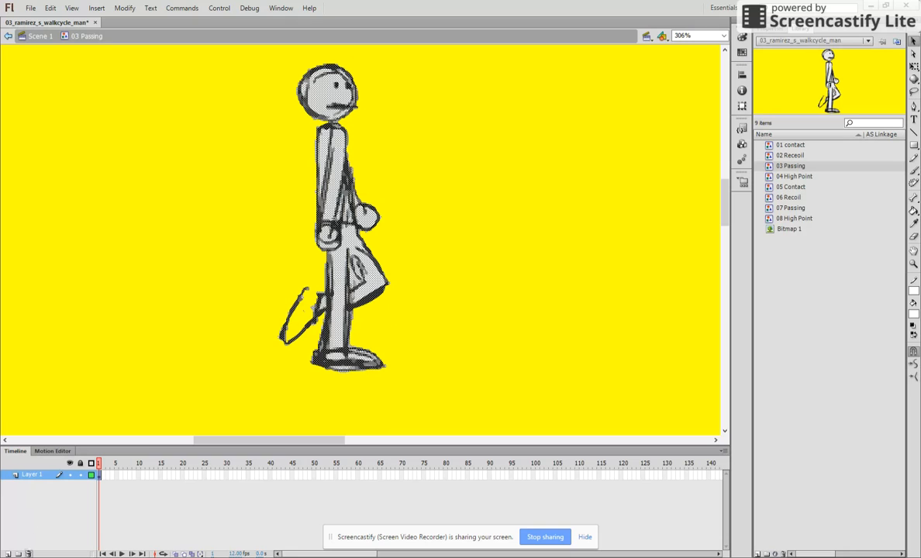
left_click(6, 554)
left_click_drag(32, 480, 33, 490)
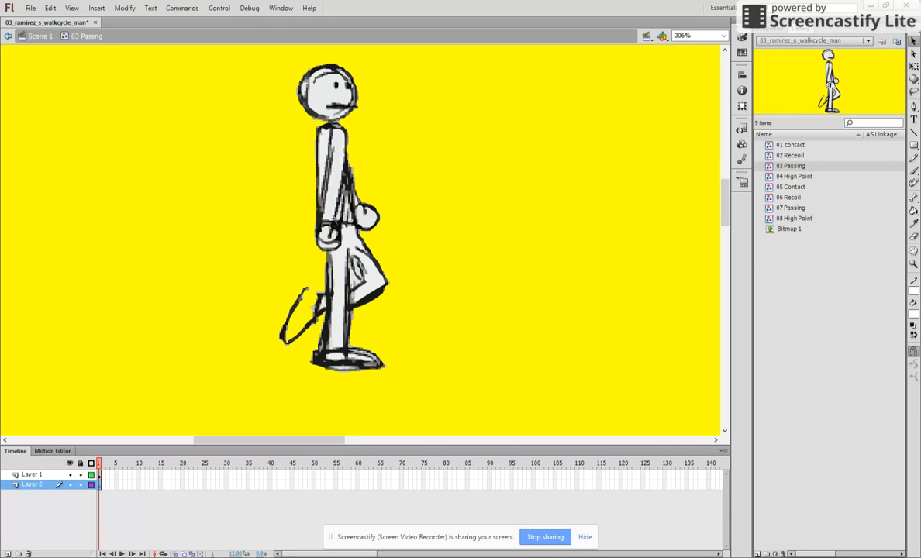
- Brush white onto Layer 2 inside the 03 Passing figure's raised rear foot
key("b")
mouse_move(310, 286)
left_mouse_down()
mouse_move(287, 291)
mouse_move(293, 324)
mouse_move(280, 306)
mouse_move(295, 283)
mouse_move(282, 279)
mouse_move(311, 305)
mouse_move(341, 301)
mouse_move(302, 308)
mouse_move(309, 324)
left_mouse_up()
key("ctrl+z")
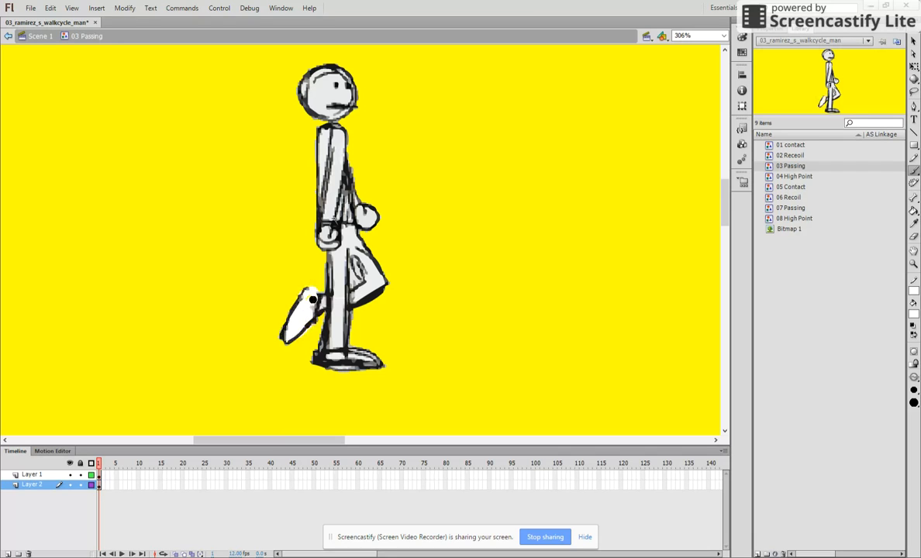
- Open the 04 High Point symbol, add Layer 2 beneath Layer 1, and paint the torso white on it
double_click(790, 178)
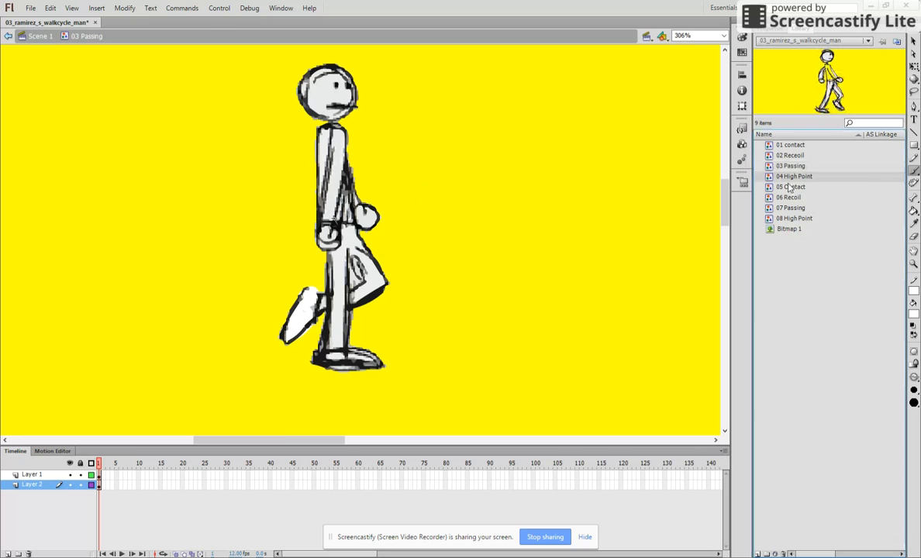
double_click(768, 177)
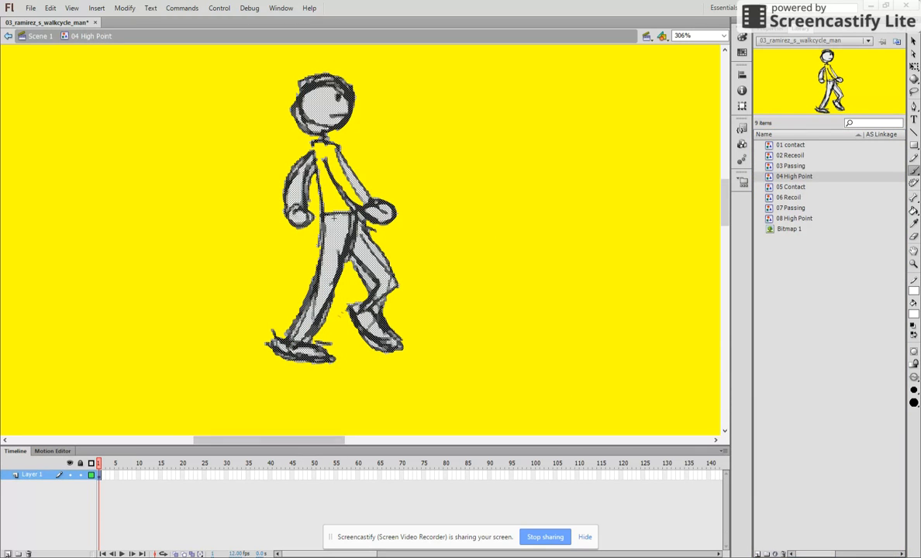
left_click(8, 554)
left_click_drag(33, 485, 33, 504)
mouse_move(331, 177)
left_mouse_down()
mouse_move(331, 205)
mouse_move(324, 173)
mouse_move(336, 231)
mouse_move(327, 166)
mouse_move(327, 186)
mouse_move(335, 171)
mouse_move(361, 211)
mouse_move(344, 226)
mouse_move(356, 187)
mouse_move(347, 161)
mouse_move(319, 148)
mouse_move(359, 197)
mouse_move(343, 169)
mouse_move(348, 240)
mouse_move(333, 176)
mouse_move(322, 158)
mouse_move(320, 176)
mouse_move(296, 154)
left_mouse_up()
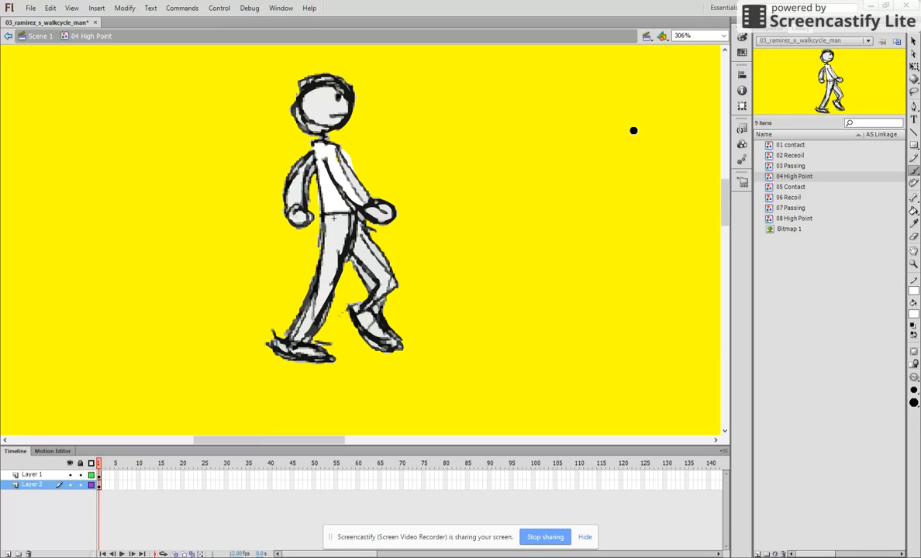
- Open the 05 Contact symbol, add Layer 2 beneath Layer 1, and lock Layer 1
left_click(792, 188)
left_click(792, 189)
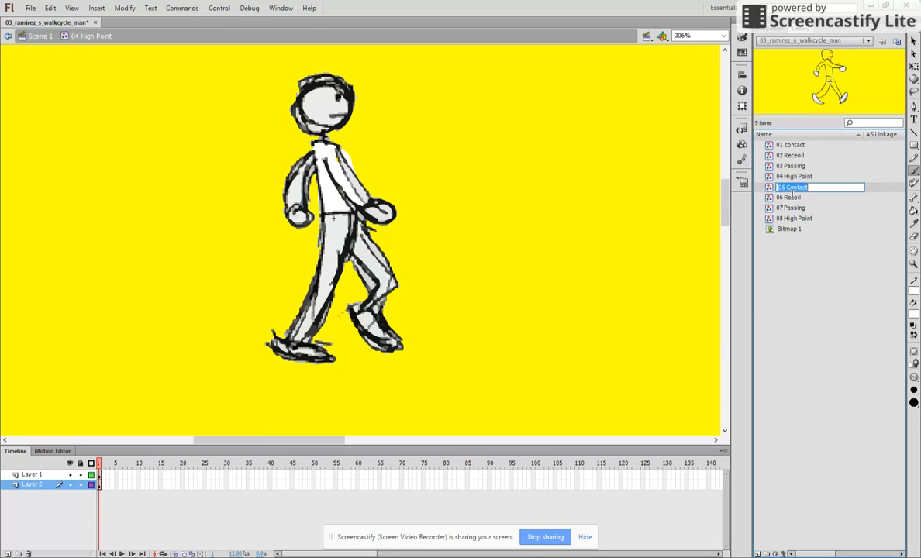
double_click(769, 188)
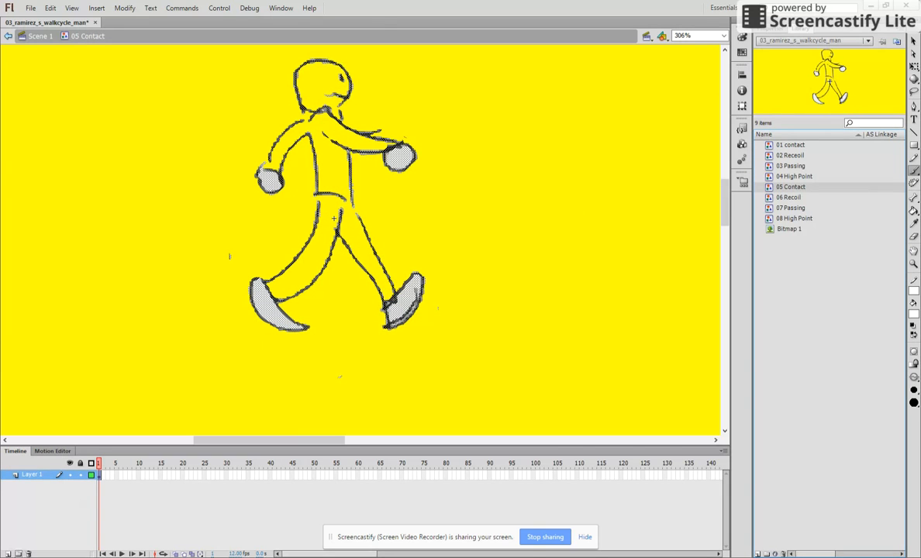
left_click(8, 555)
left_click_drag(31, 475, 34, 492)
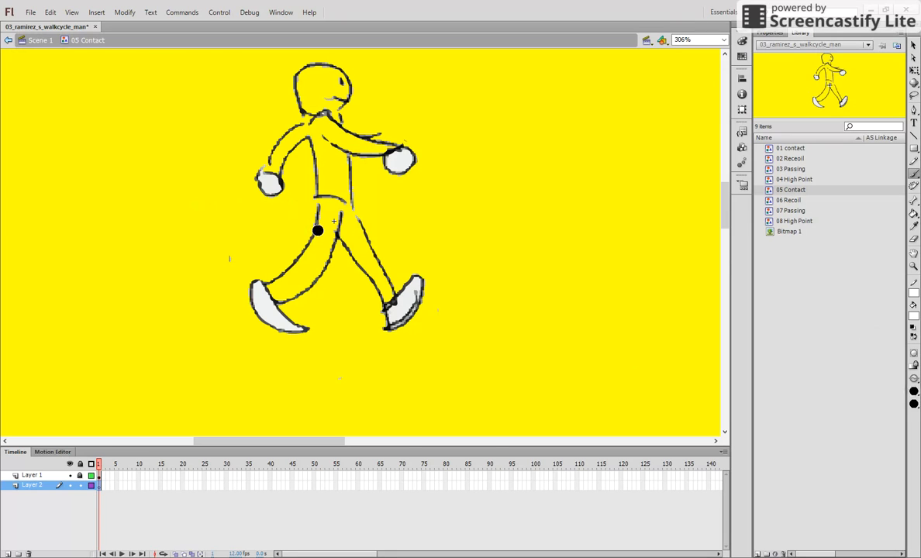
- Brush white onto Layer 2 inside the 05 Contact figure's legs, torso, arms and head
mouse_move(318, 230)
left_mouse_down()
mouse_move(331, 214)
mouse_move(299, 275)
mouse_move(278, 292)
mouse_move(340, 237)
mouse_move(340, 214)
mouse_move(388, 295)
mouse_move(356, 221)
mouse_move(346, 242)
mouse_move(330, 200)
mouse_move(296, 263)
mouse_move(260, 272)
mouse_move(288, 257)
mouse_move(304, 223)
left_mouse_up()
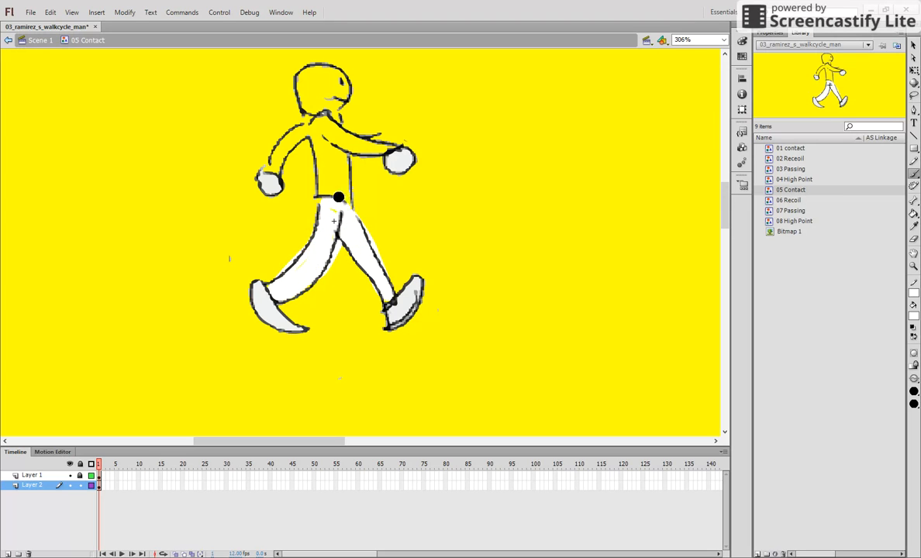
mouse_move(318, 133)
left_mouse_down()
mouse_move(321, 196)
mouse_move(324, 147)
mouse_move(332, 190)
mouse_move(335, 150)
mouse_move(342, 203)
mouse_move(345, 186)
mouse_move(332, 220)
mouse_move(338, 146)
mouse_move(301, 133)
mouse_move(274, 175)
mouse_move(278, 160)
mouse_move(265, 171)
mouse_move(310, 131)
mouse_move(388, 150)
mouse_move(315, 119)
left_mouse_up()
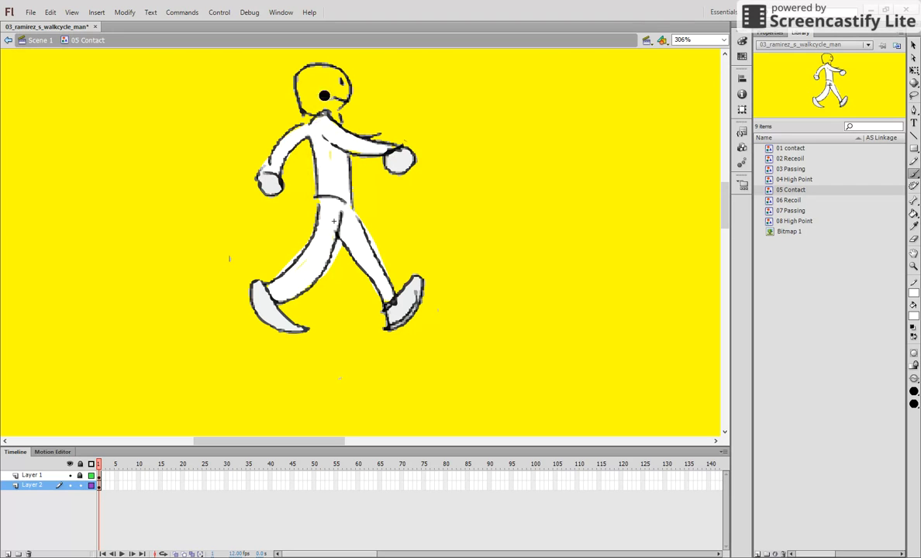
mouse_move(319, 79)
left_mouse_down()
mouse_move(322, 102)
mouse_move(334, 76)
mouse_move(310, 79)
mouse_move(310, 102)
mouse_move(333, 119)
mouse_move(345, 85)
mouse_move(331, 71)
mouse_move(297, 76)
mouse_move(301, 106)
mouse_move(323, 82)
mouse_move(328, 98)
mouse_move(345, 92)
mouse_move(305, 81)
left_mouse_up()
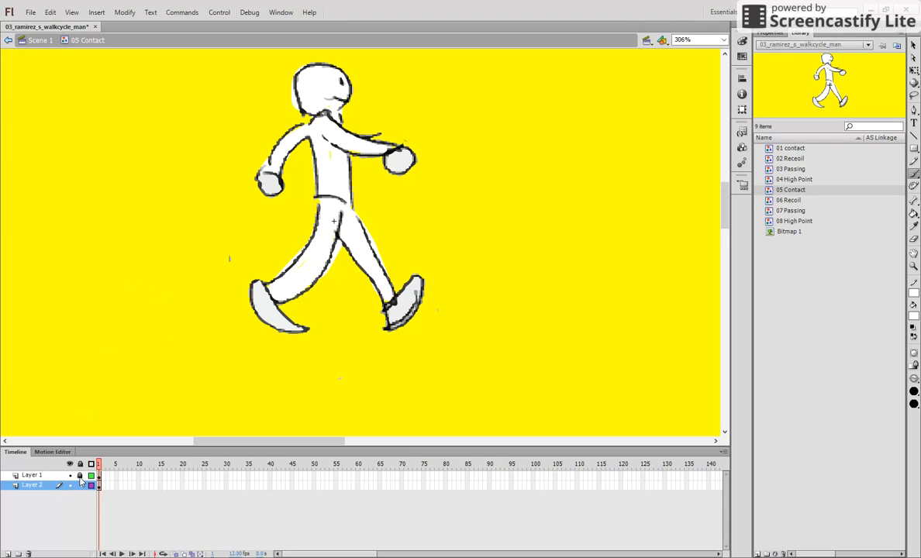
- Unlock Layer 1 in the 05 Contact symbol and delete the stray mark behind the rear foot
left_click(35, 475)
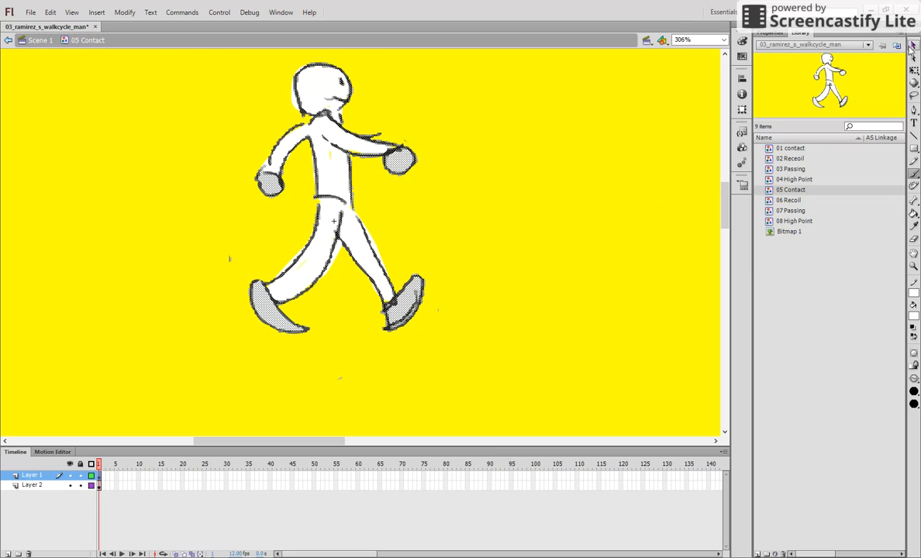
key("v")
left_click_drag(216, 267, 246, 273)
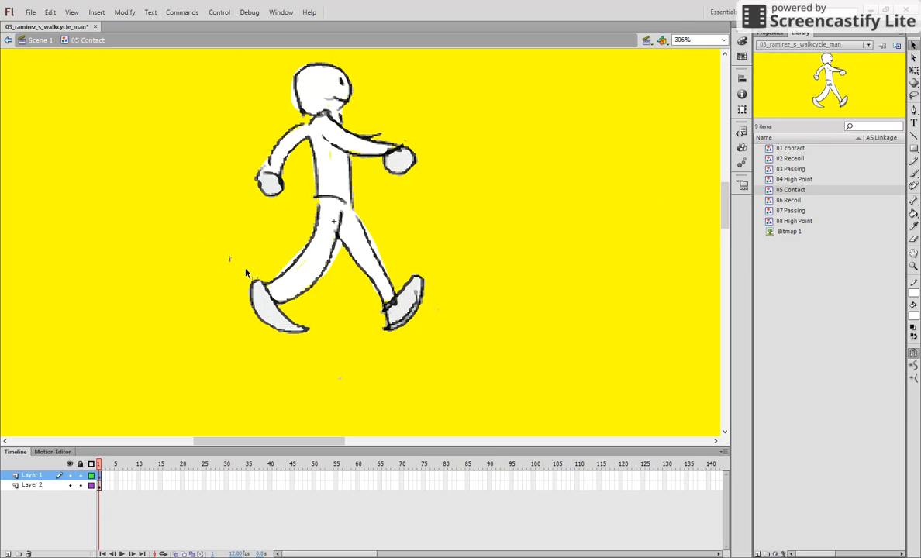
- In the 06 Recoil symbol, add Layer 2 beneath Layer 1 and brush white onto it inside the supporting leg's lower part
double_click(783, 200)
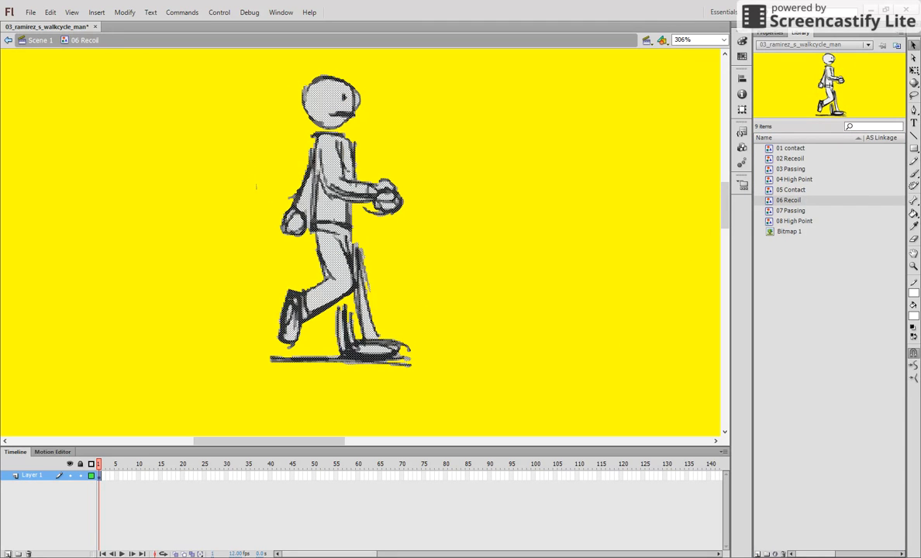
left_click(8, 554)
left_click_drag(31, 479, 30, 501)
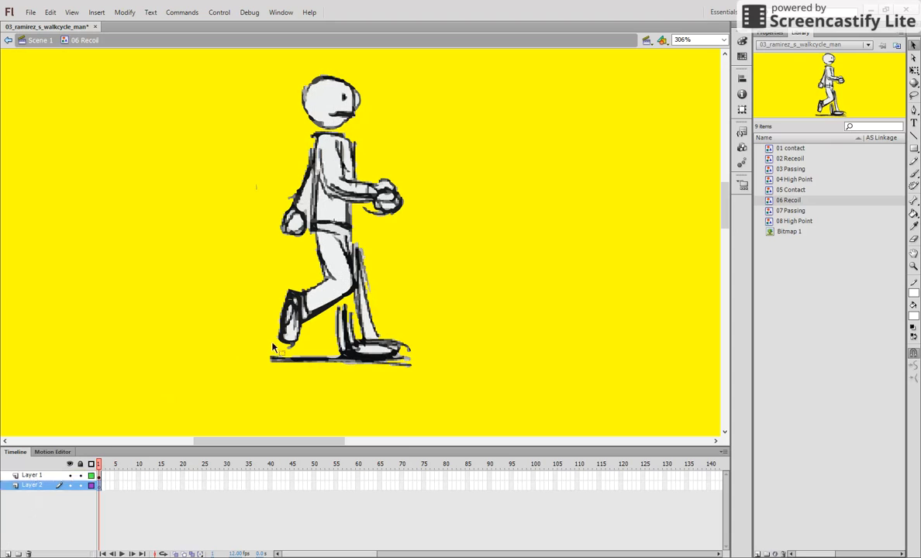
left_click(915, 185)
left_click(914, 173)
mouse_move(342, 281)
left_mouse_down()
mouse_move(347, 331)
mouse_move(346, 309)
mouse_move(360, 341)
mouse_move(353, 298)
mouse_move(352, 353)
mouse_move(351, 263)
left_mouse_up()
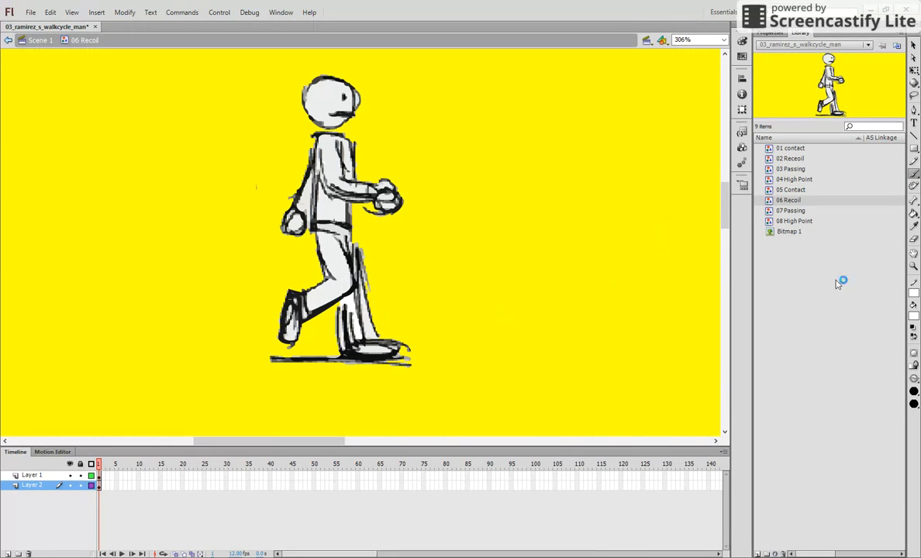
- In the 07 Passing symbol, add Layer 2 beneath Layer 1 and brush white onto it inside the torso and arms
double_click(791, 212)
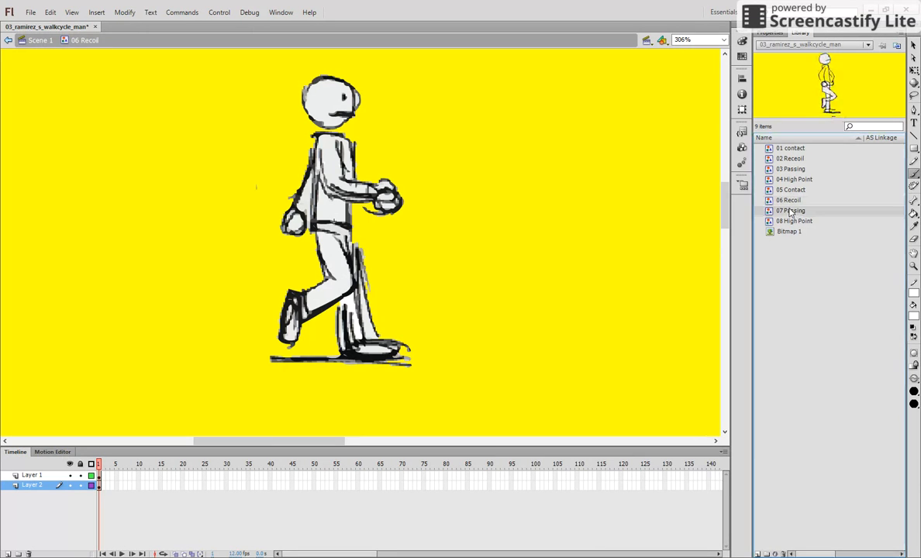
double_click(771, 212)
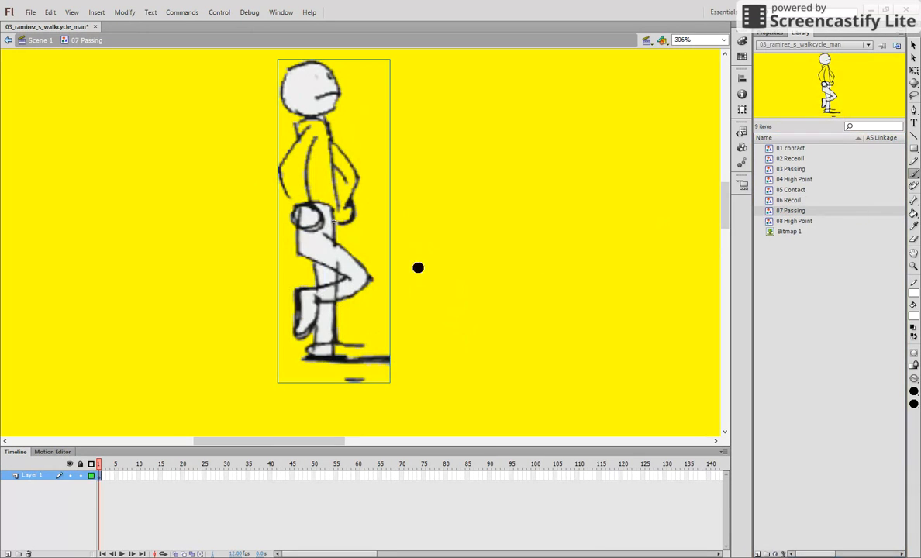
left_click(7, 553)
left_click_drag(33, 479, 33, 490)
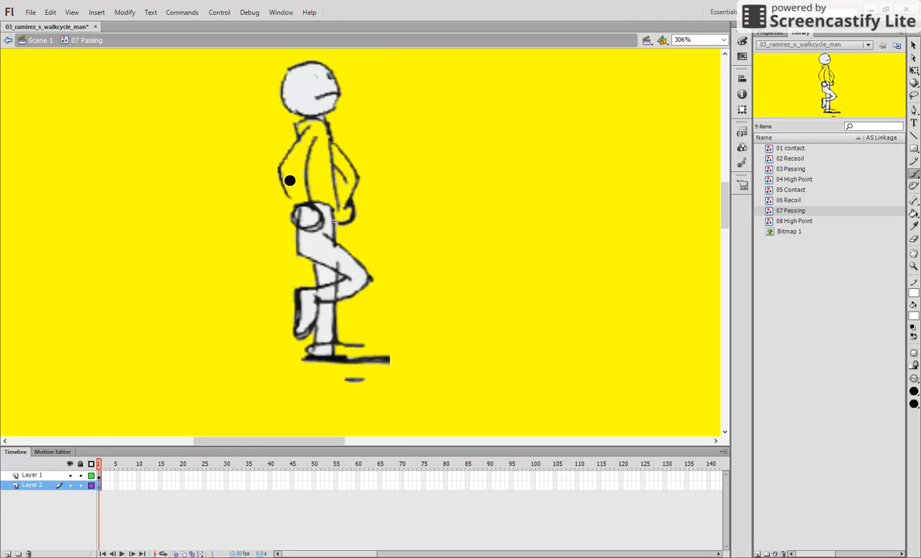
mouse_move(306, 130)
left_mouse_down()
mouse_move(289, 182)
mouse_move(298, 181)
mouse_move(302, 203)
mouse_move(310, 130)
mouse_move(288, 122)
mouse_move(299, 194)
mouse_move(326, 209)
mouse_move(323, 120)
mouse_move(321, 161)
mouse_move(345, 162)
mouse_move(350, 193)
mouse_move(321, 203)
mouse_move(335, 222)
left_mouse_up()
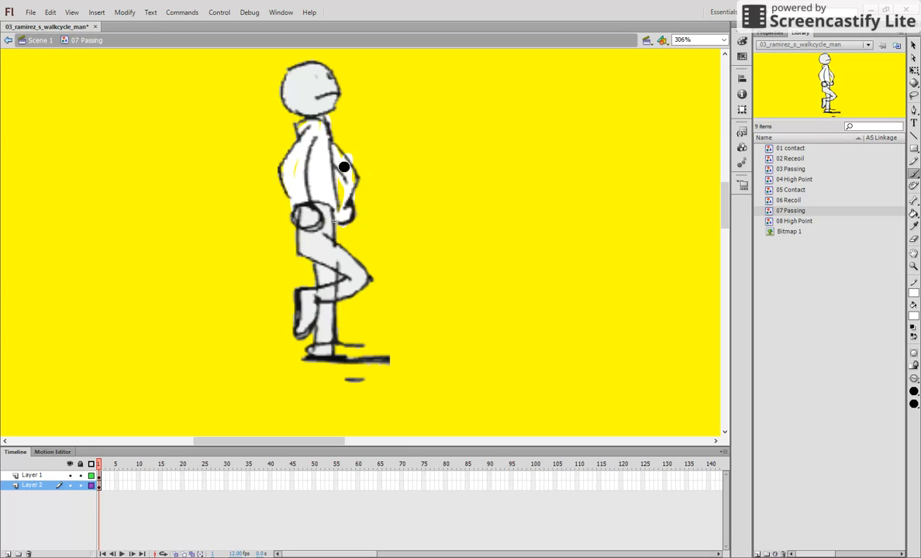
- In the 08 High Point symbol, add Layer 2 beneath Layer 1 and brush white onto it inside both legs
left_click(794, 221)
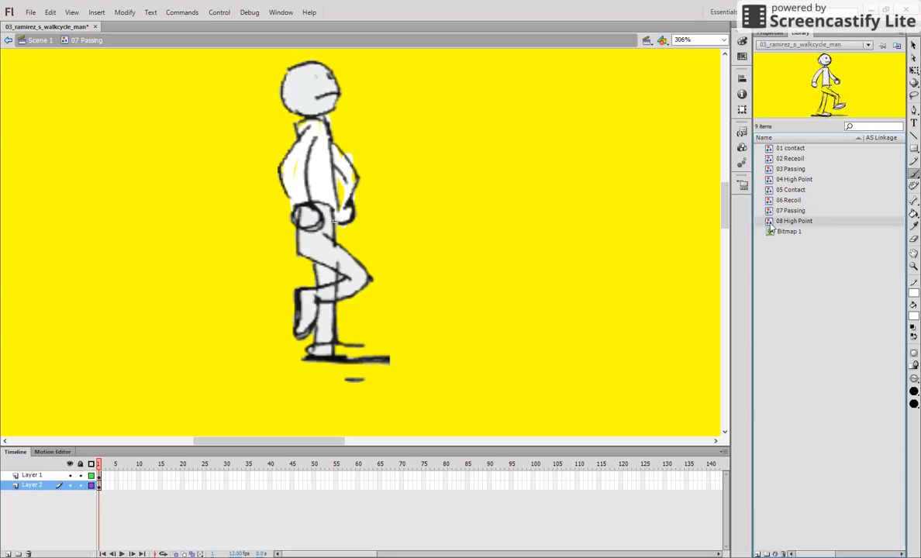
double_click(794, 221)
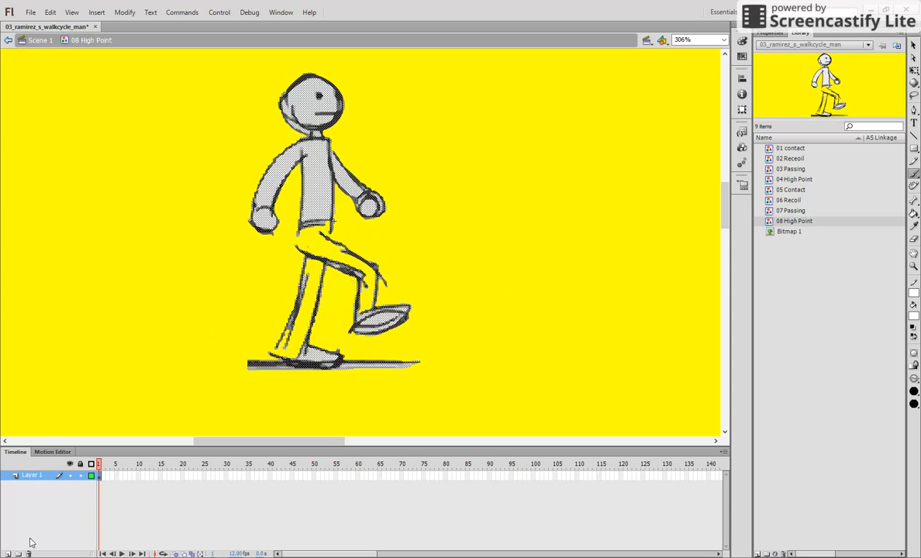
left_click(7, 554)
left_click_drag(27, 485, 31, 495)
mouse_move(308, 238)
left_mouse_down()
mouse_move(360, 263)
mouse_move(366, 317)
mouse_move(371, 273)
mouse_move(327, 242)
mouse_move(318, 218)
mouse_move(303, 225)
mouse_move(302, 235)
mouse_move(320, 233)
mouse_move(300, 240)
mouse_move(313, 251)
mouse_move(348, 255)
mouse_move(324, 262)
mouse_move(286, 351)
mouse_move(313, 261)
mouse_move(301, 351)
mouse_move(288, 355)
mouse_move(281, 352)
mouse_move(309, 256)
left_mouse_up()
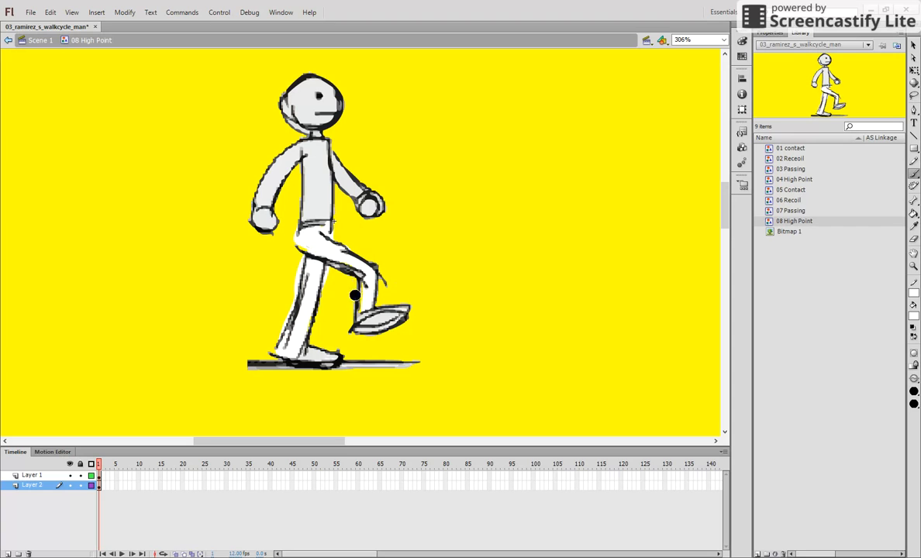
left_click_drag(363, 304, 364, 305)
- Return to Scene 1 and set the stage magnification to Fit in Window
left_click(40, 42)
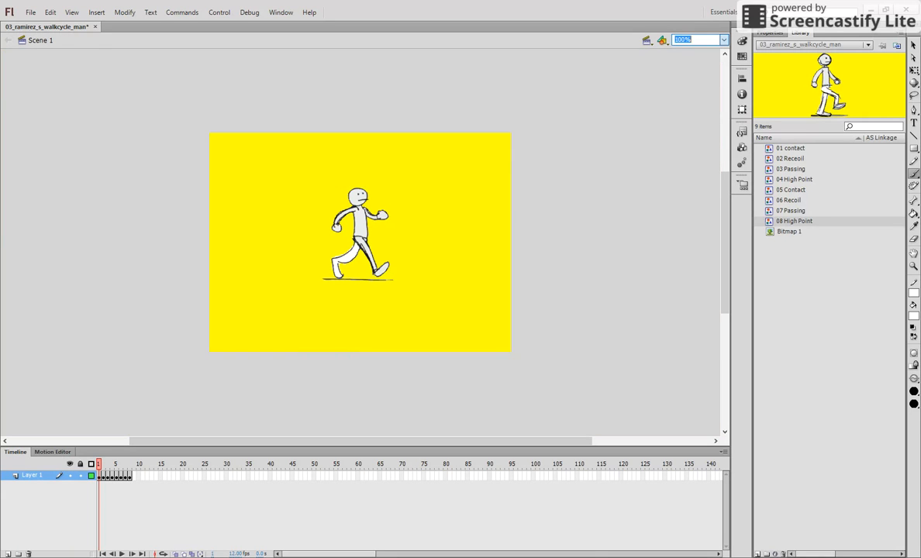
left_click(698, 40)
left_click(724, 37)
left_click(724, 37)
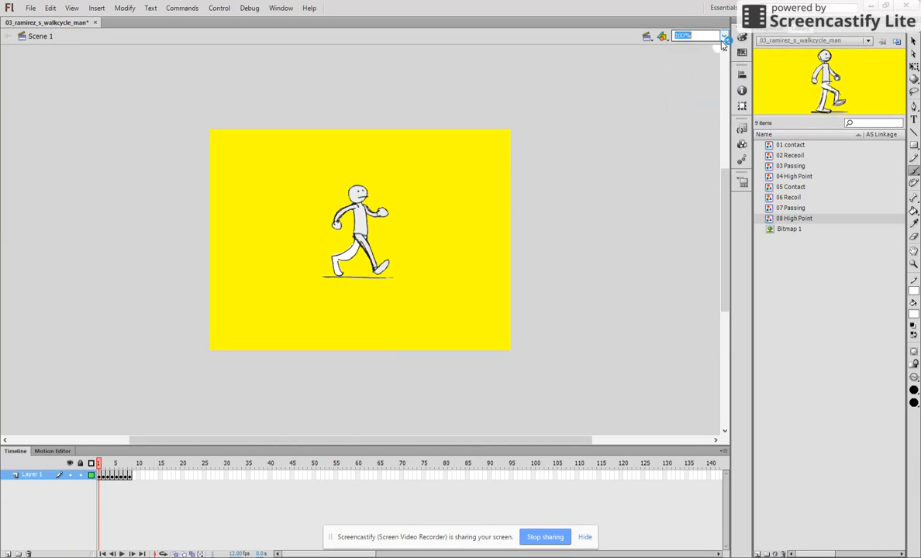
left_click(690, 46)
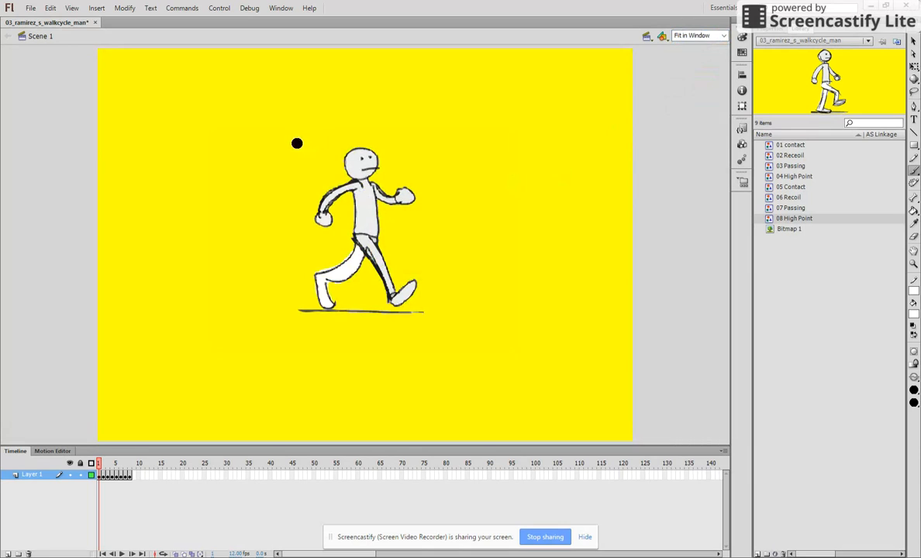
- Scrub the timeline from frame 1 to frame 8 and play the walk cycle to check the white fills
left_click_drag(100, 483, 131, 486)
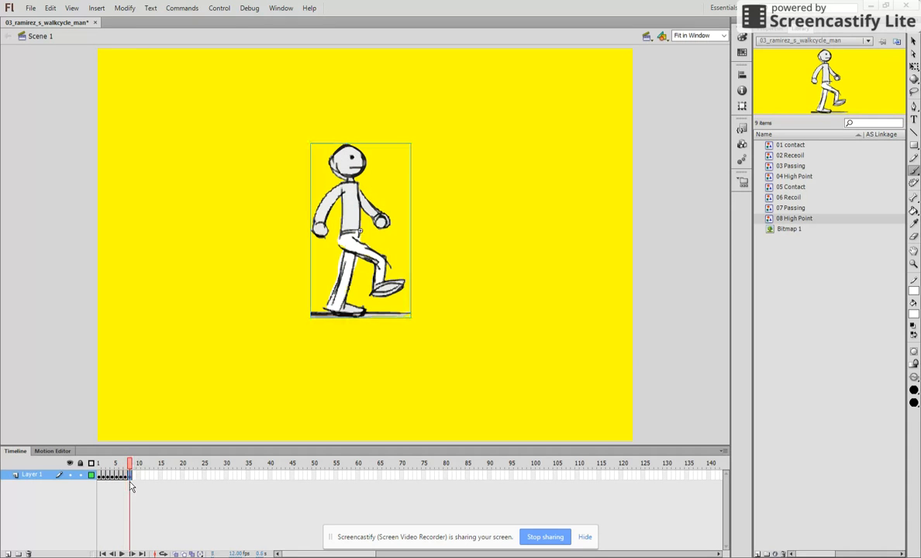
left_click(220, 9)
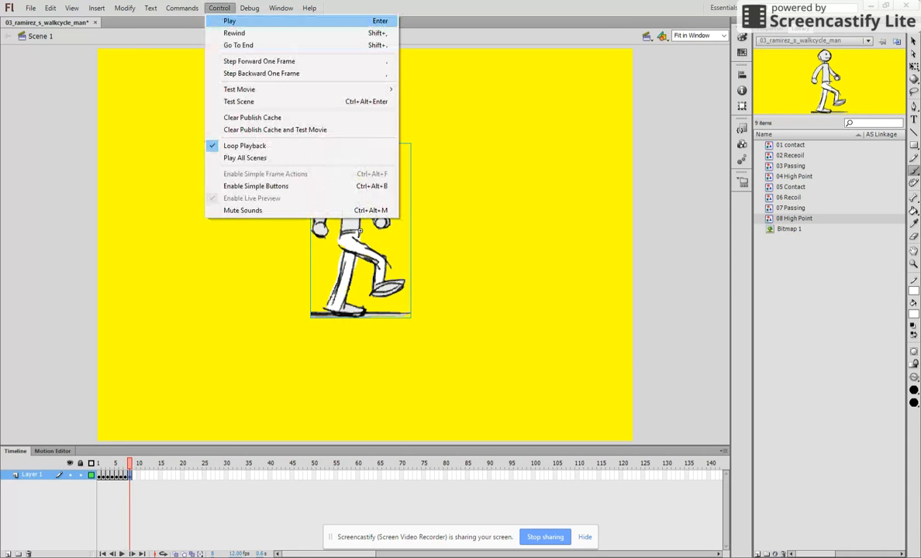
left_click(224, 23)
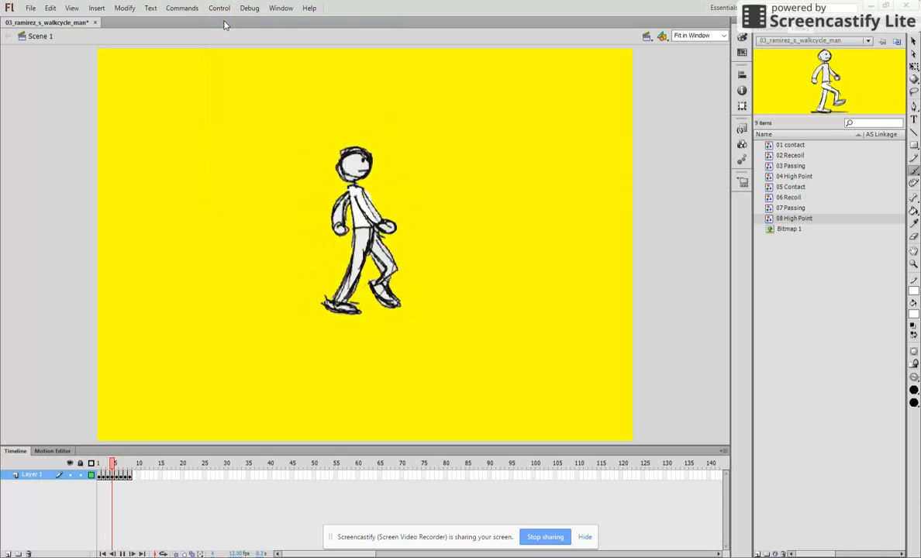